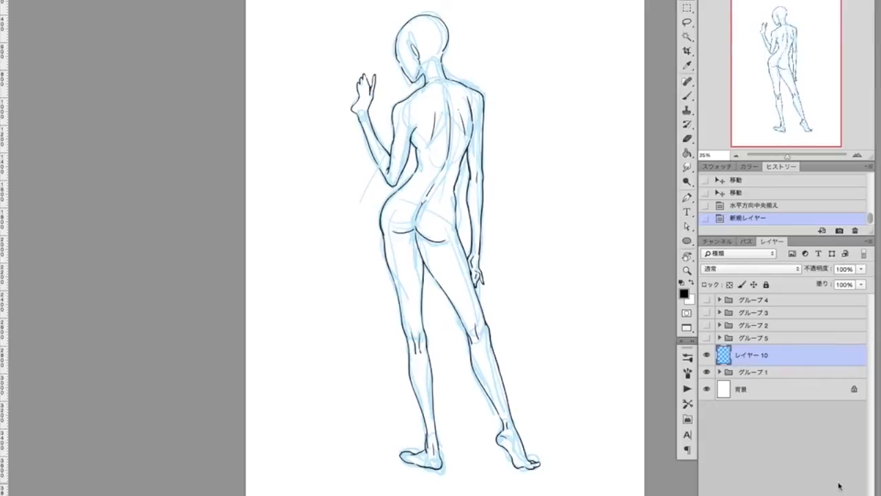
Paint a thick red line across the back-view figure's shoulders on レイヤー 10, with that layer moved above グループ 5.
click(717, 166)
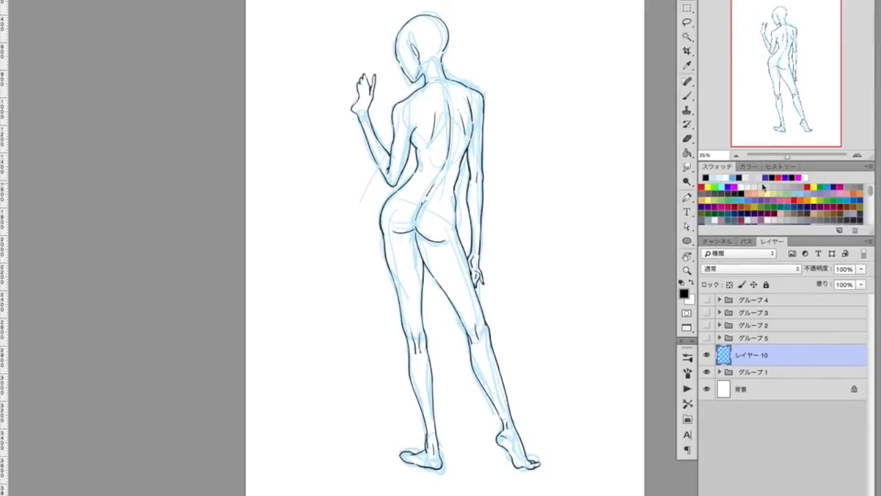
click(702, 186)
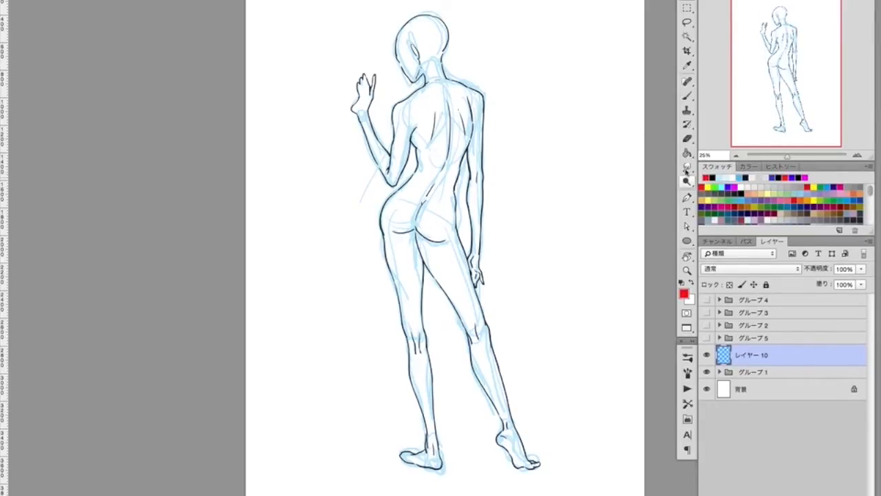
click(688, 96)
right_click(413, 106)
drag(481, 135, 485, 135)
drag(746, 356, 743, 332)
drag(403, 105, 476, 91)
drag(416, 98, 477, 91)
Paint a thick red line across the back-view figure's hips, sloping opposite to the shoulder line.
drag(391, 205, 445, 225)
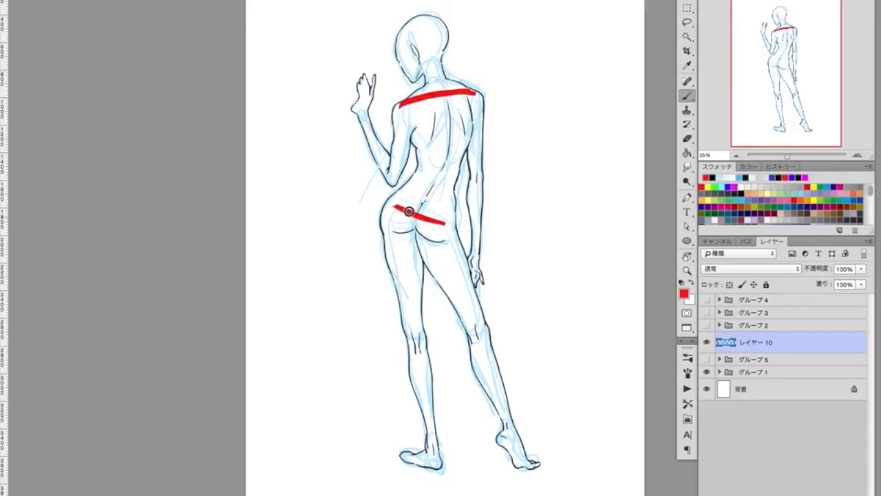
drag(390, 201, 445, 220)
drag(391, 206, 445, 222)
drag(392, 202, 446, 221)
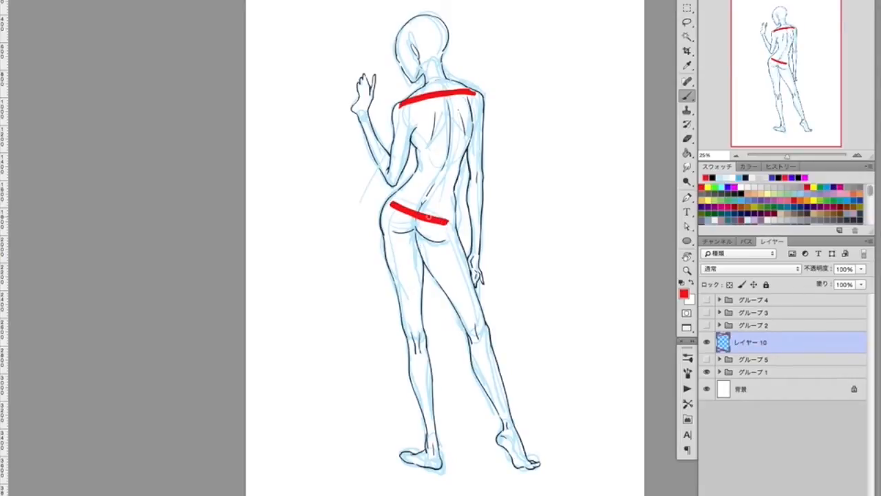
Paint a blue spine curve on レイヤー 10, then hide it and paint another blue neck-to-hip curve on a new layer.
click(731, 186)
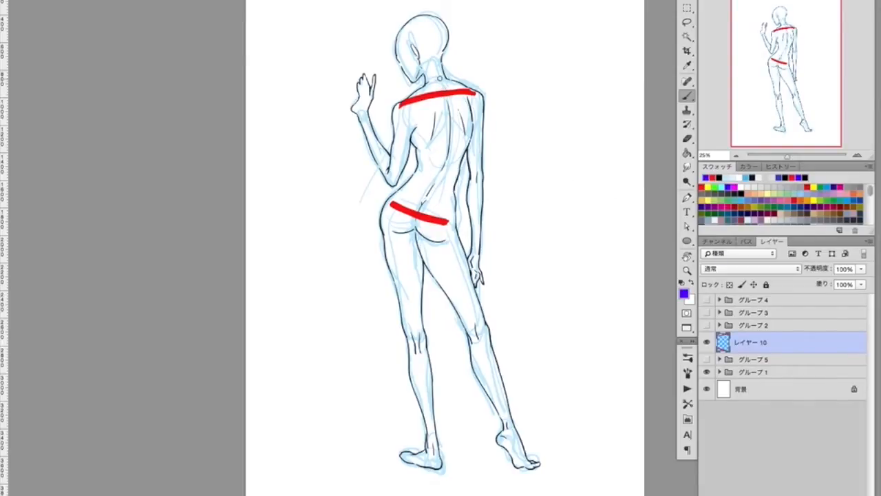
click(707, 343)
key(alt+shift+super+n)
mouse_move(448, 90)
mouse_down()
mouse_move(455, 147)
mouse_move(421, 217)
mouse_up()
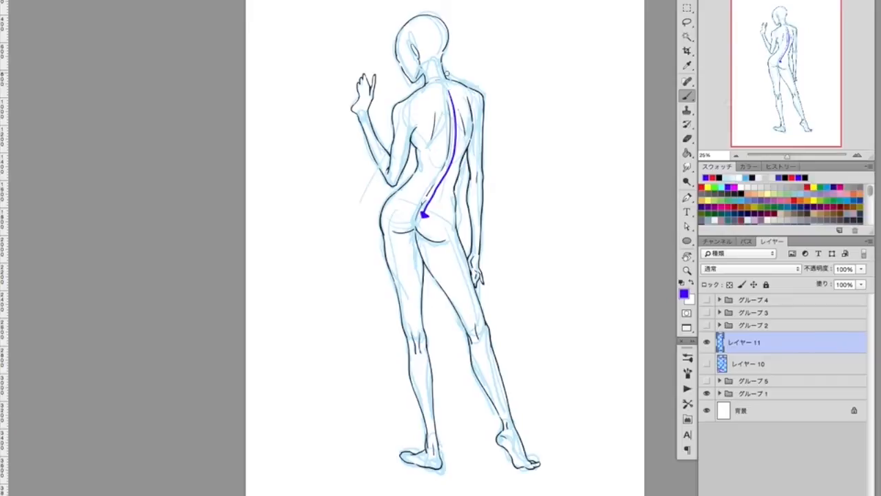
Hide レイヤー 11, show レイヤー 10 again and make it the active layer.
click(706, 342)
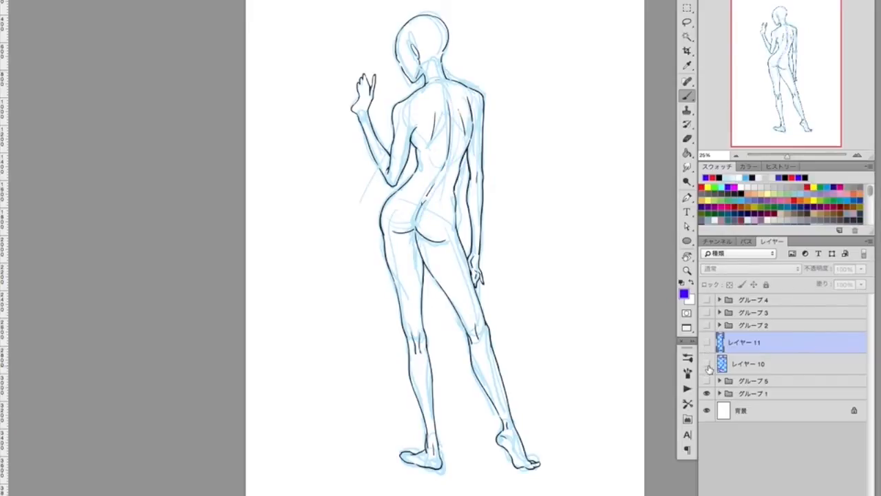
click(706, 363)
click(745, 369)
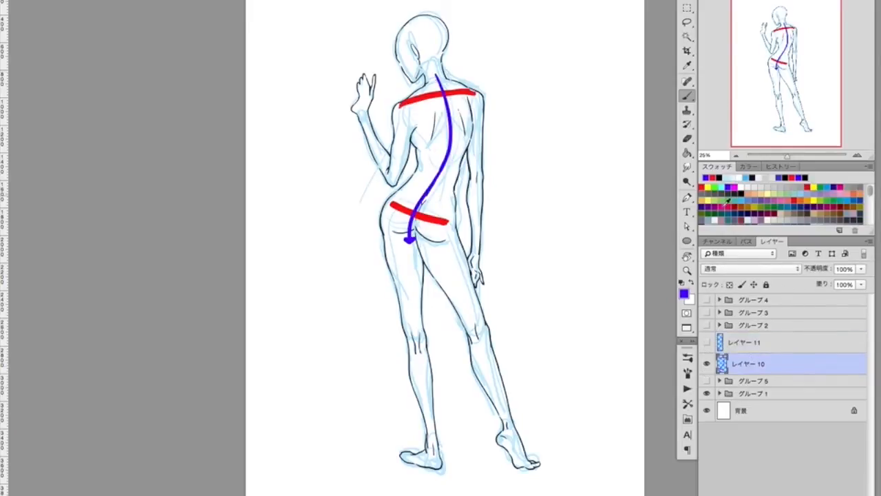
Paint bright green lines along the upper arms and forearms of the back-view figure.
click(706, 179)
click(716, 187)
drag(475, 98, 476, 174)
drag(477, 183, 476, 255)
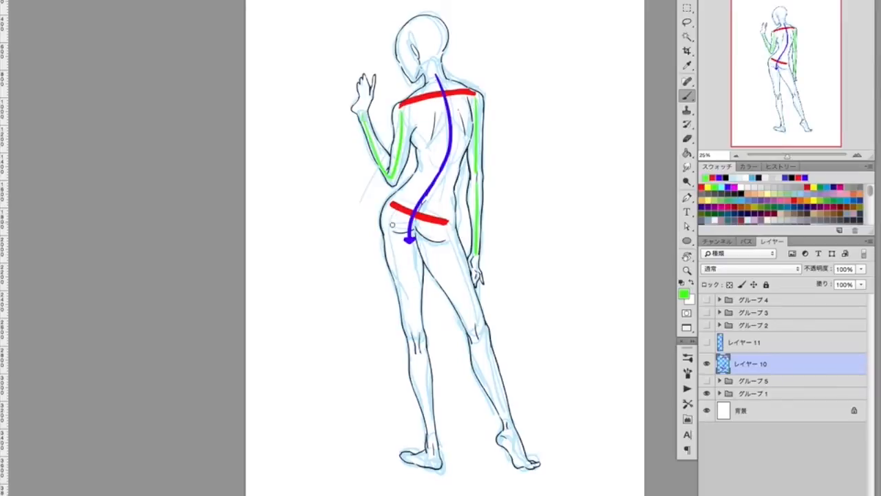
Paint green lines down both legs, mark the knees and ankles, and link each pair with a curve.
drag(393, 220, 434, 458)
drag(444, 230, 507, 424)
drag(434, 447, 433, 450)
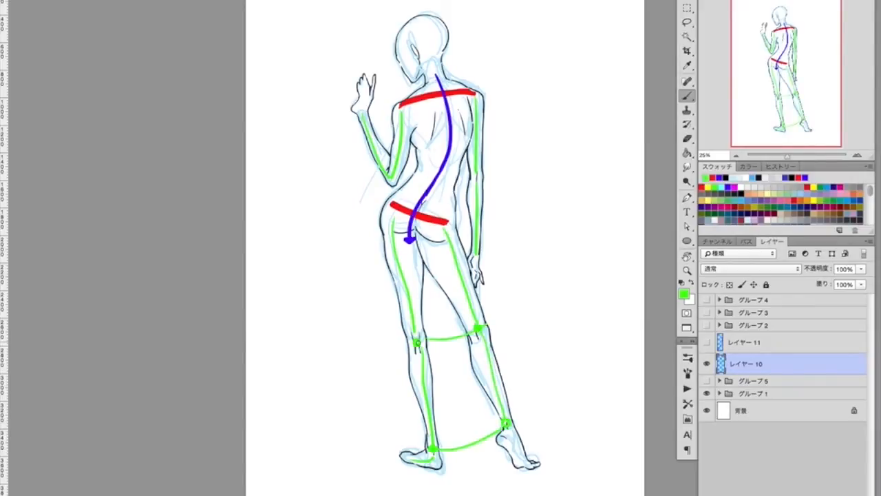
drag(418, 341, 417, 340)
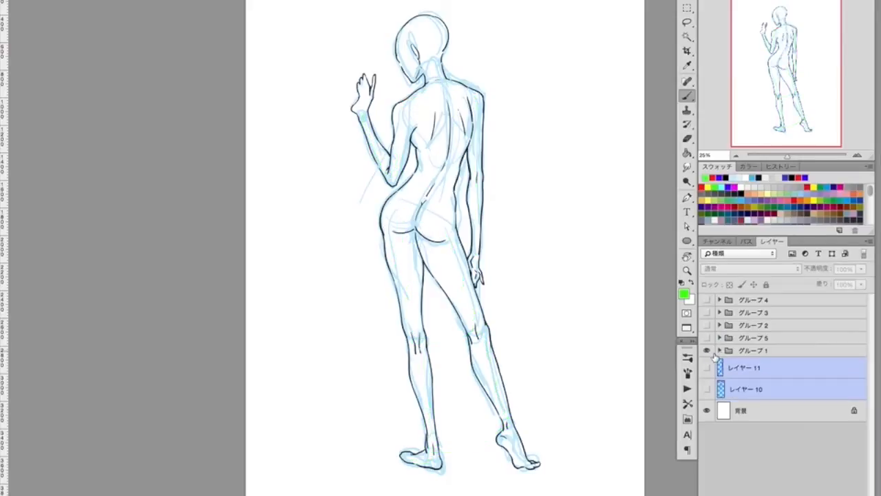
Hide グループ 1, show the front-view figure in グループ 5 and add a new layer above it.
click(707, 351)
click(707, 337)
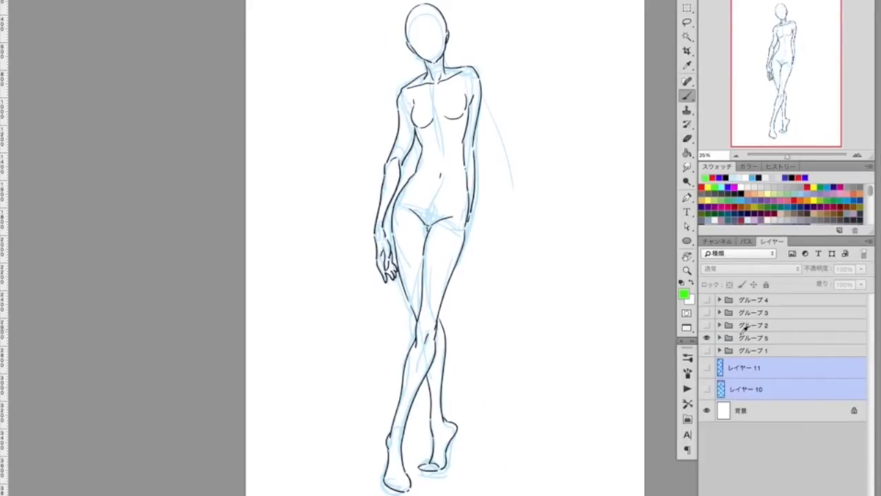
click(751, 338)
click(847, 491)
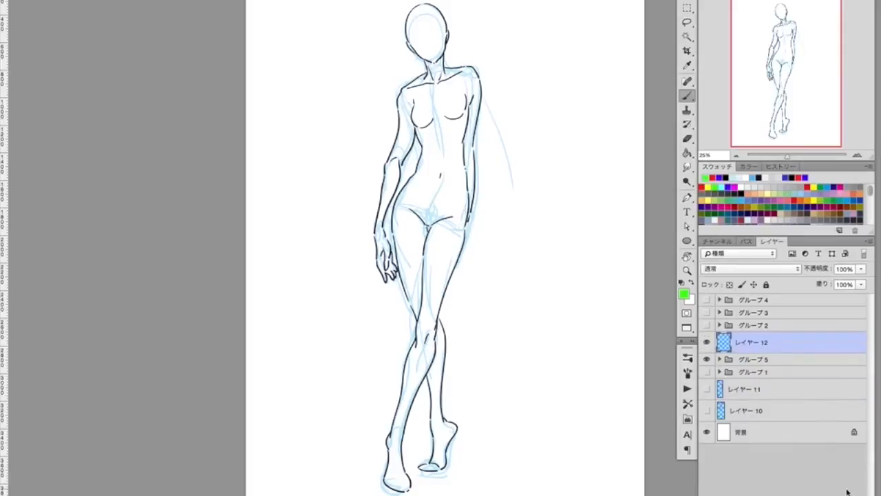
Paint red lines across the front-view figure's shoulders and hips, and a blue centre curve from neck to crotch.
click(709, 187)
drag(408, 92, 472, 72)
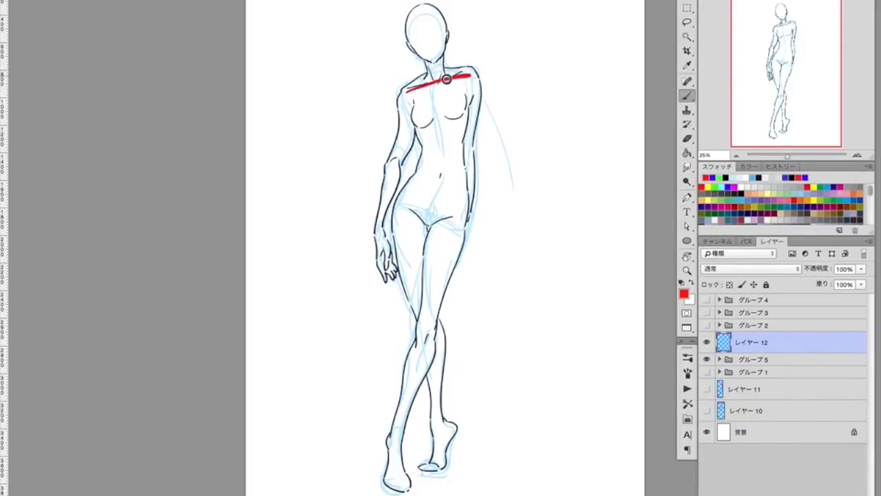
drag(406, 206, 459, 217)
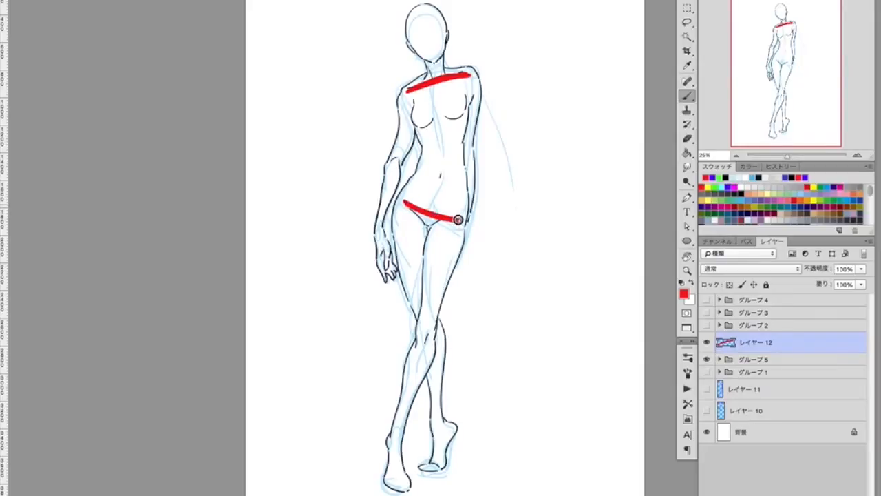
click(732, 186)
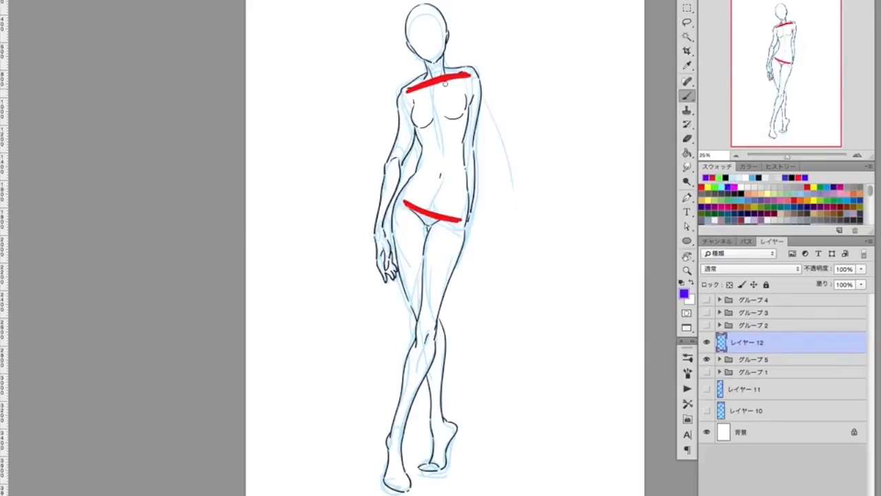
mouse_move(438, 71)
mouse_down()
mouse_move(449, 124)
mouse_move(441, 191)
mouse_move(426, 218)
mouse_up()
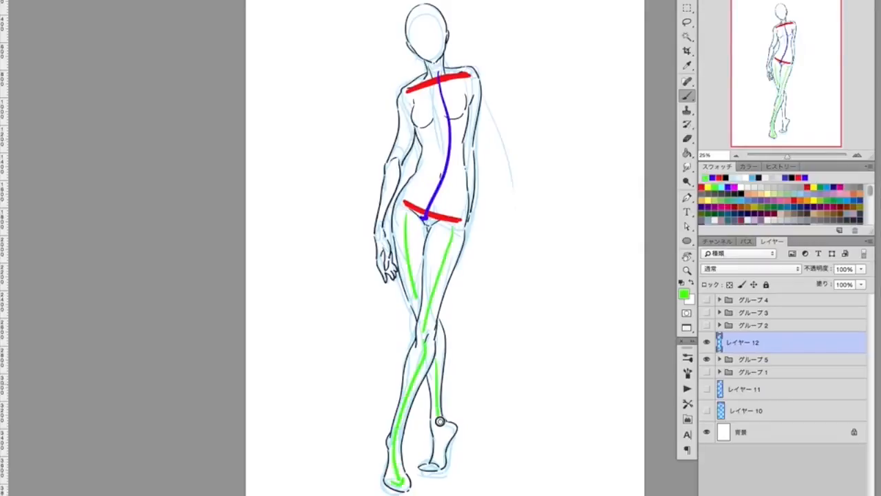
Paint green lines along the front-view figure's legs, feet and arms.
drag(441, 413, 435, 458)
drag(408, 98, 380, 244)
drag(474, 80, 469, 176)
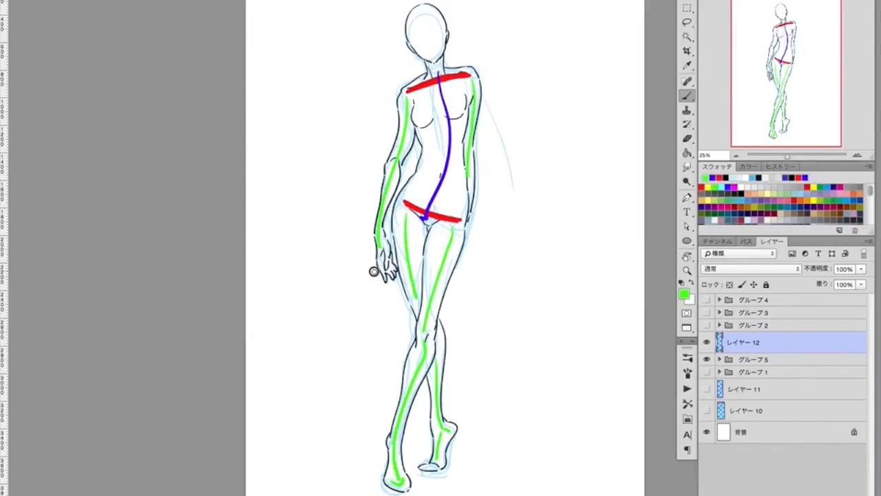
Paint a curved green double-headed arrow beside the front-view figure's thigh, between the hand and the knee.
drag(368, 278, 400, 352)
drag(390, 343, 394, 356)
drag(367, 275, 376, 278)
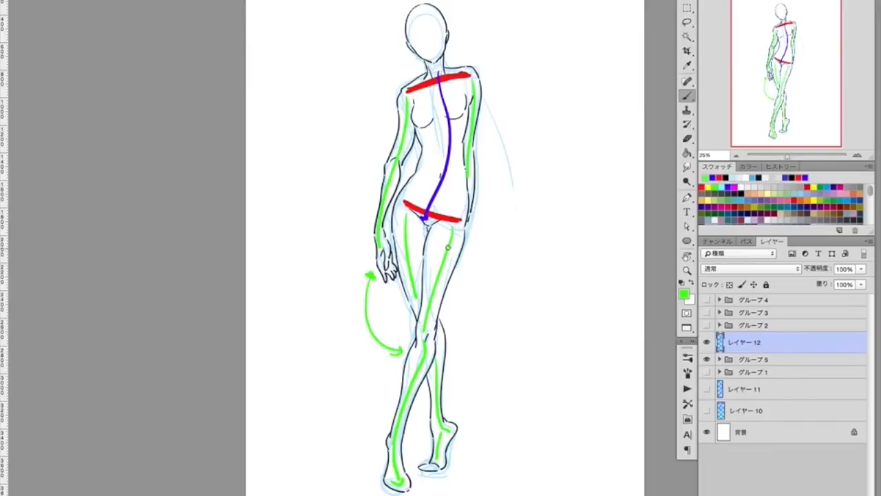
drag(398, 352, 394, 351)
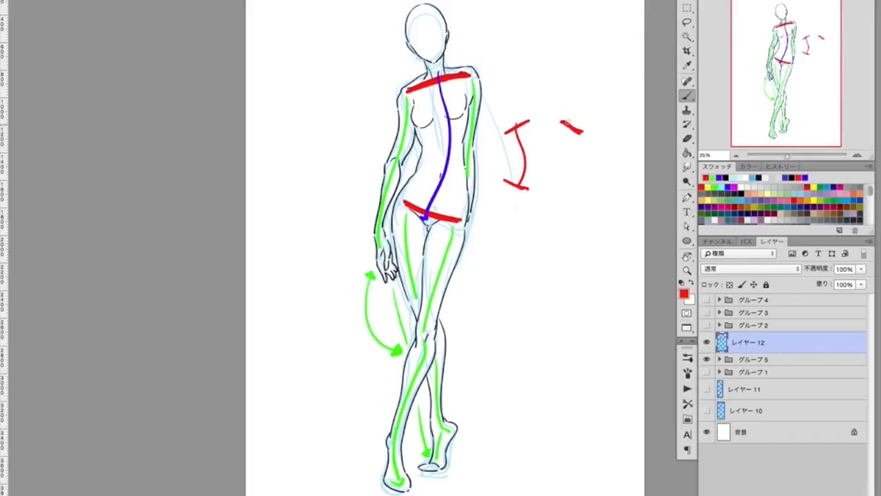
Draw two mirrored red pose diagrams beside the figure, with tilted shoulders and hips, curved spines and crossing legs.
drag(567, 122, 560, 187)
drag(502, 185, 508, 227)
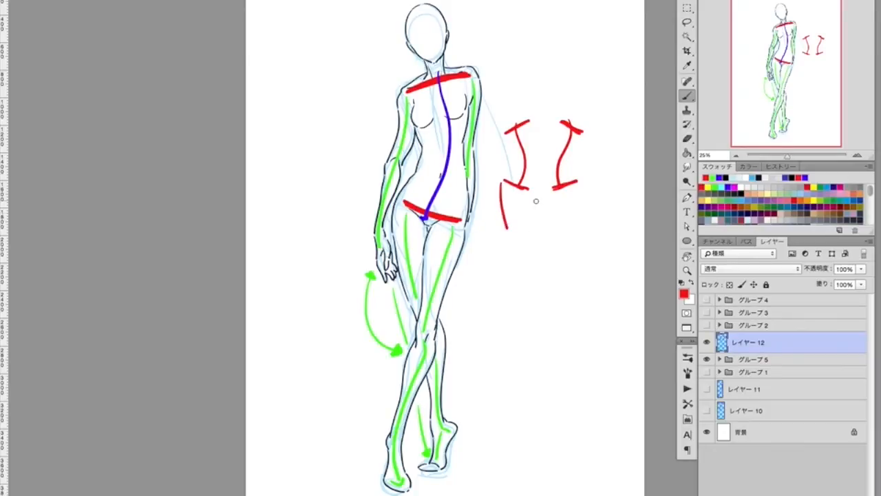
drag(527, 196, 516, 323)
drag(507, 234, 523, 310)
drag(553, 195, 570, 265)
drag(576, 187, 581, 326)
drag(564, 255, 559, 291)
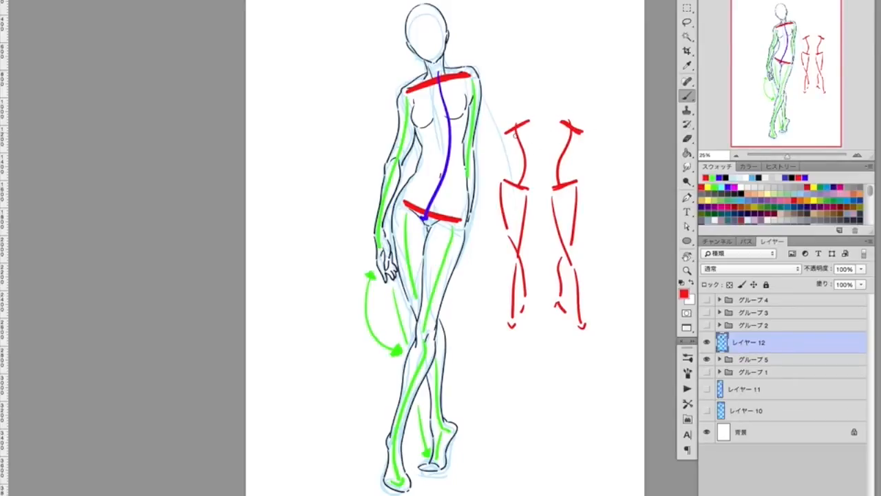
Draw red double-headed arrows between the two mirrored pose diagrams at shoulder and hip level.
drag(533, 104, 559, 111)
mouse_move(551, 109)
mouse_down()
mouse_move(560, 107)
mouse_move(528, 108)
mouse_up()
mouse_move(535, 200)
mouse_down()
mouse_move(545, 201)
mouse_move(529, 204)
mouse_up()
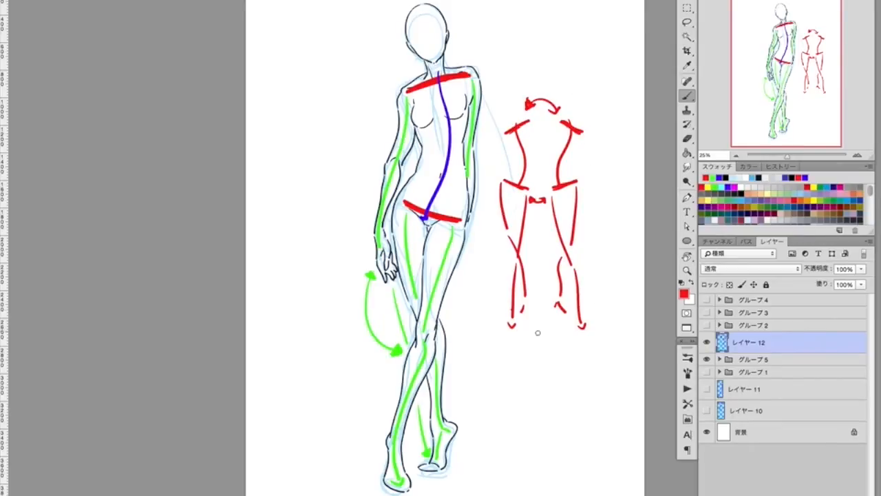
Draw a small red stick figure with a head, spread arms and legs beside the mirrored pose diagrams.
mouse_move(614, 131)
mouse_down()
mouse_move(618, 156)
mouse_move(613, 135)
mouse_move(596, 167)
mouse_up()
mouse_move(617, 134)
mouse_down()
mouse_move(636, 166)
mouse_move(593, 218)
mouse_up()
mouse_move(616, 180)
mouse_down()
mouse_move(634, 214)
mouse_move(609, 196)
mouse_up()
click(612, 123)
click(635, 147)
drag(616, 196, 620, 200)
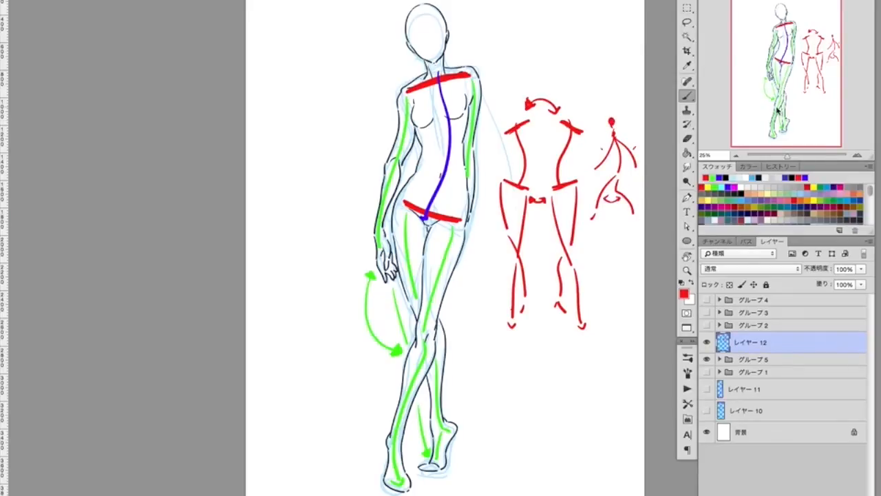
Add red arrowheads at the diagrams' inner feet and red arrows pointing to the figure's raised shoulder and raised hip.
drag(524, 304, 518, 316)
drag(559, 306, 569, 317)
mouse_move(483, 71)
mouse_down()
mouse_move(501, 60)
mouse_move(490, 73)
mouse_up()
mouse_move(353, 170)
mouse_down()
mouse_move(387, 196)
mouse_move(380, 202)
mouse_up()
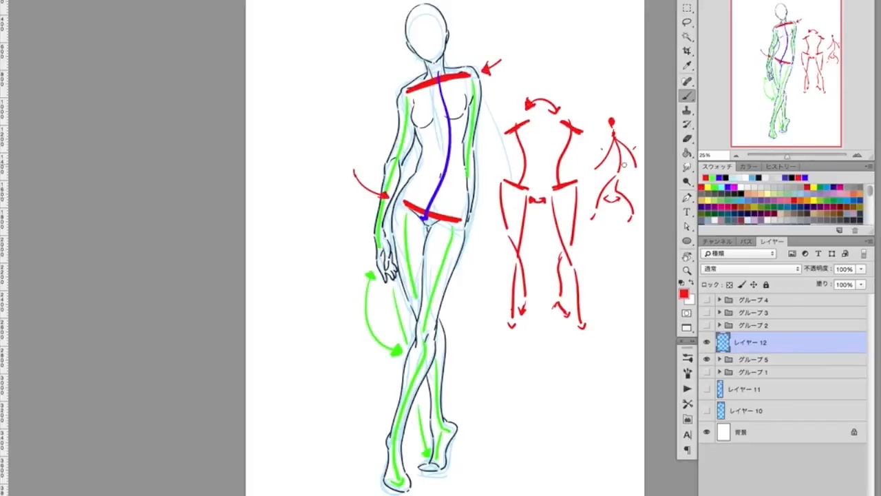
Hide レイヤー 12 and グループ 5, show the two figures in グループ 2 and add a new layer above them.
drag(708, 343, 707, 359)
click(707, 325)
click(786, 327)
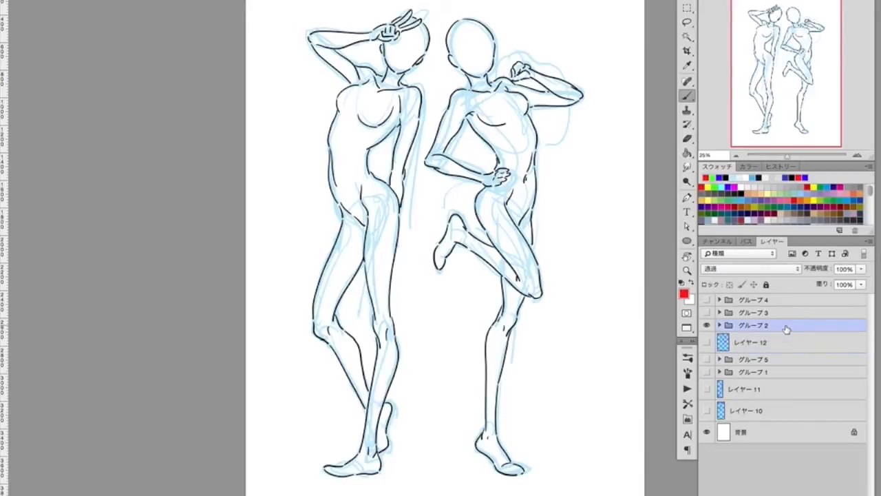
key(alt+shift+super+n)
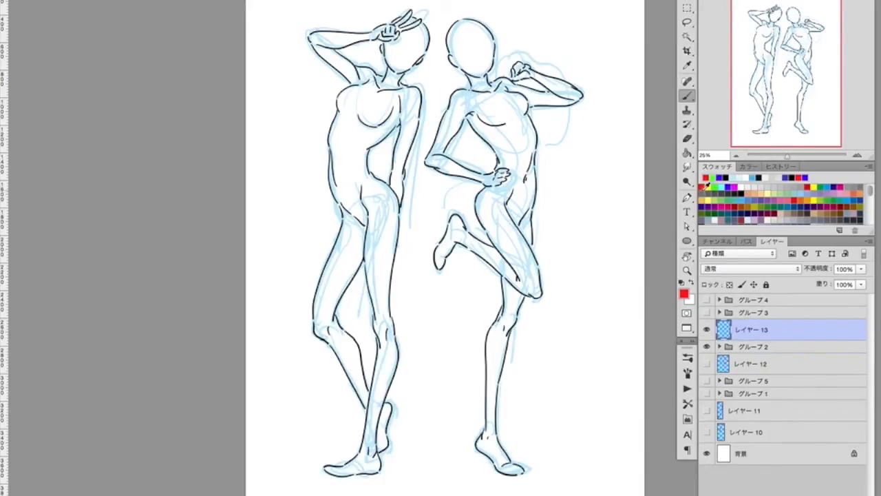
Paint red lines across the shoulders and hips of both standing figures.
drag(358, 73, 412, 96)
drag(344, 215, 385, 194)
drag(460, 95, 511, 87)
drag(527, 219, 485, 198)
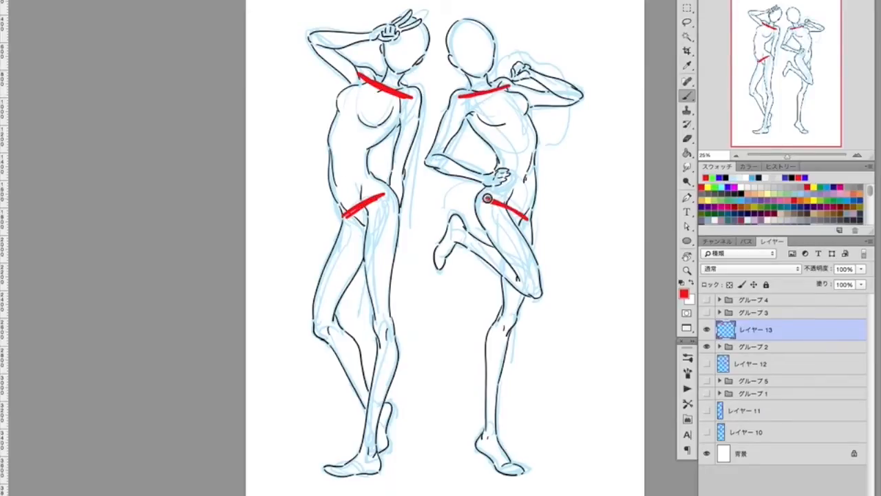
Paint a blue centre curve from neck to hips on both standing figures.
click(729, 179)
mouse_move(393, 80)
mouse_down()
mouse_move(346, 166)
mouse_move(371, 206)
mouse_up()
drag(481, 91, 495, 214)
Paint green lines along the thighs, shins and feet of both standing figures.
click(710, 178)
drag(383, 201, 383, 326)
drag(391, 342, 370, 446)
drag(350, 227, 321, 321)
drag(330, 331, 369, 401)
drag(498, 216, 527, 284)
mouse_move(524, 283)
mouse_down()
mouse_move(449, 233)
mouse_move(515, 299)
mouse_move(501, 332)
mouse_move(489, 436)
mouse_move(506, 465)
mouse_move(530, 473)
mouse_up()
Paint green lines along the upper arms and forearms of both standing figures.
drag(458, 103, 431, 156)
drag(434, 162, 493, 179)
mouse_move(518, 92)
mouse_down()
mouse_move(569, 99)
mouse_move(537, 75)
mouse_up()
mouse_move(357, 77)
mouse_down()
mouse_move(315, 40)
mouse_move(377, 38)
mouse_up()
drag(414, 98, 397, 182)
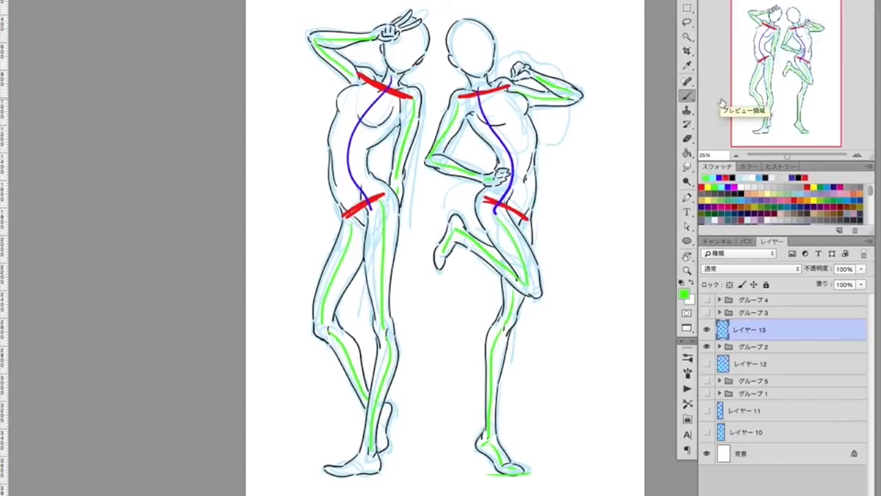
Draw red arrows at both figures' waists, beside one figure's raised arm and around the other's bent leg.
click(705, 179)
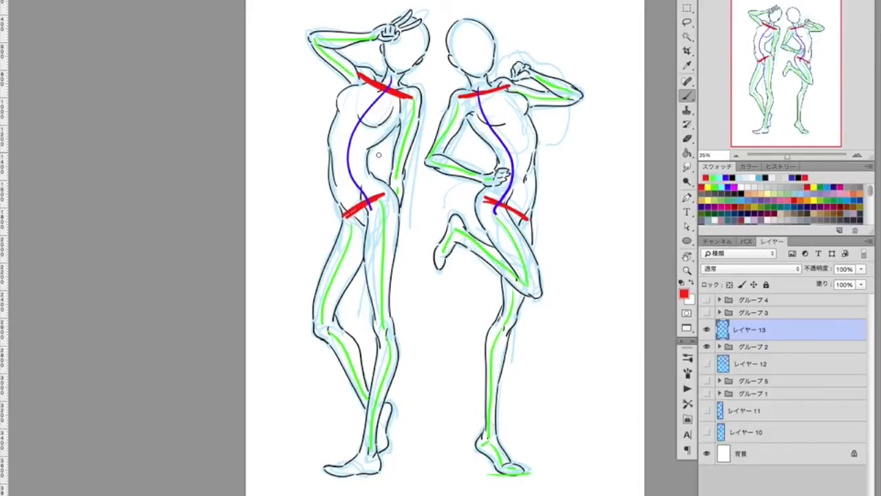
drag(372, 153, 376, 171)
drag(323, 156, 324, 188)
drag(482, 150, 491, 162)
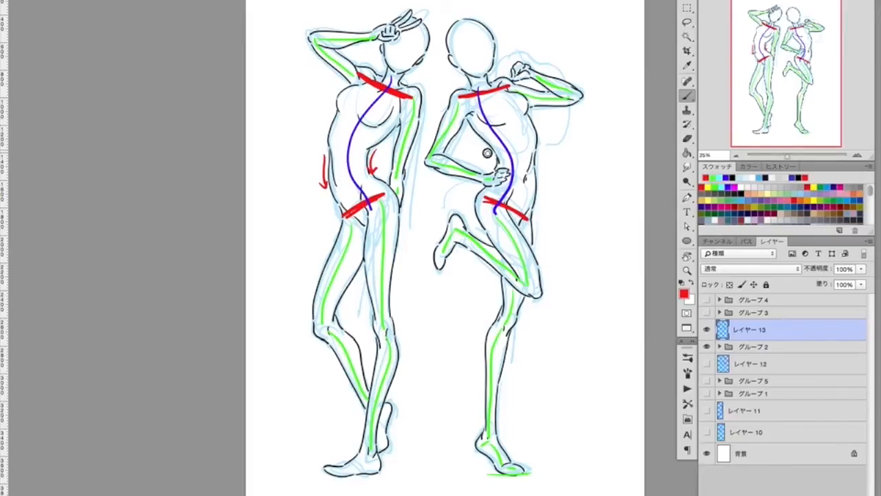
mouse_move(542, 150)
mouse_down()
mouse_move(543, 170)
mouse_move(547, 163)
mouse_up()
drag(330, 219, 291, 165)
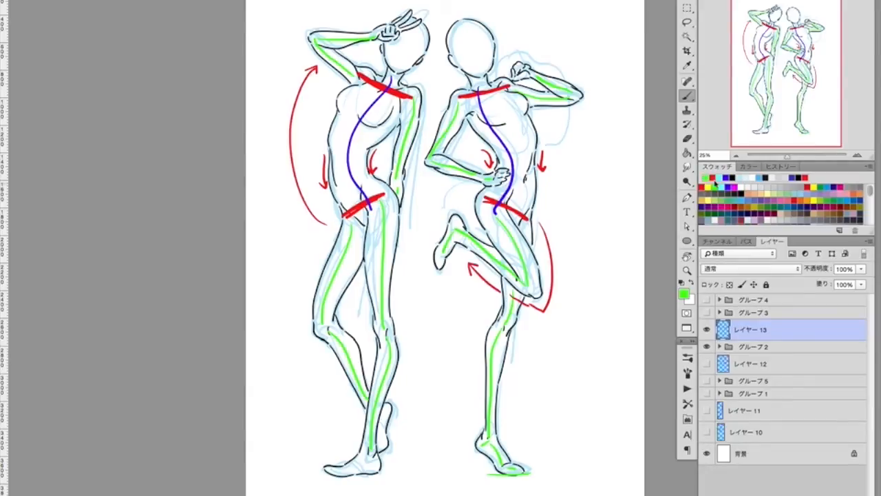
Add a blue arrowhead to the raised-hand figure's centre curve and thicken the red hip lines on both figures.
click(714, 178)
click(724, 178)
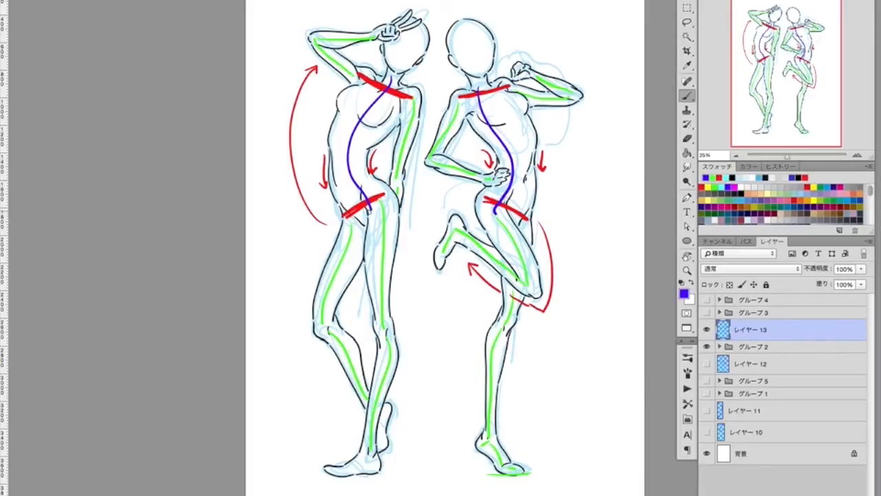
click(705, 178)
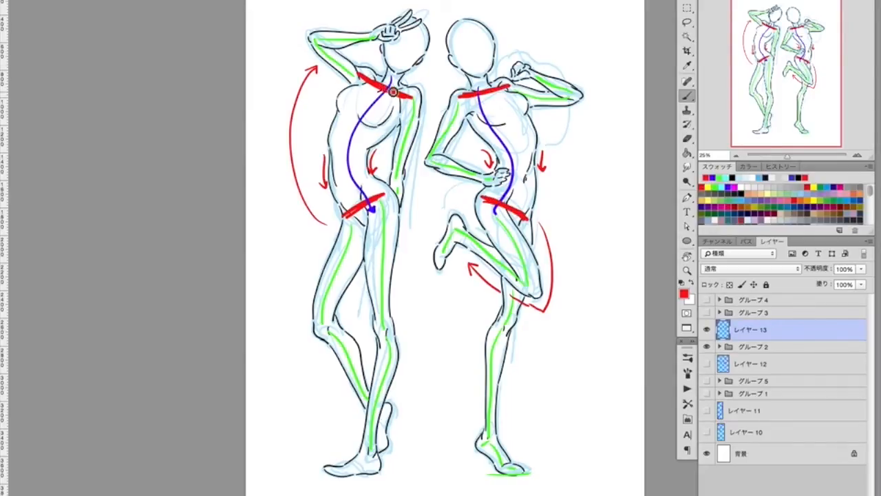
drag(371, 200, 386, 195)
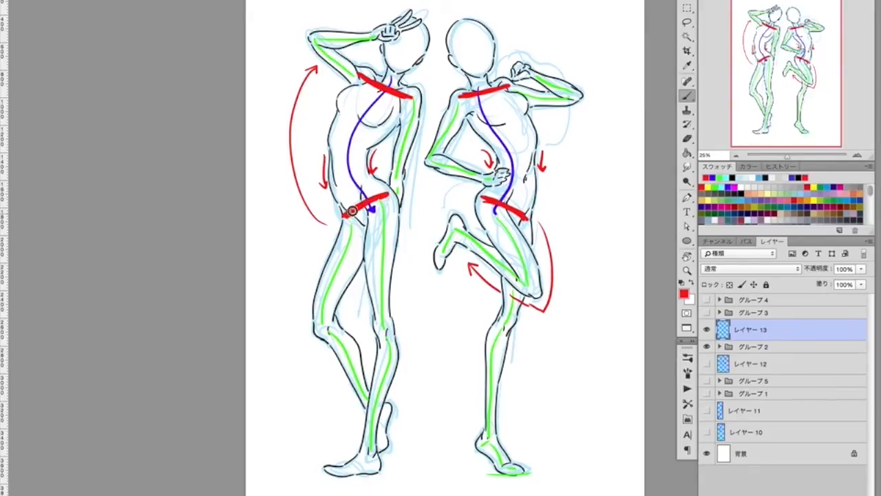
drag(482, 199, 530, 218)
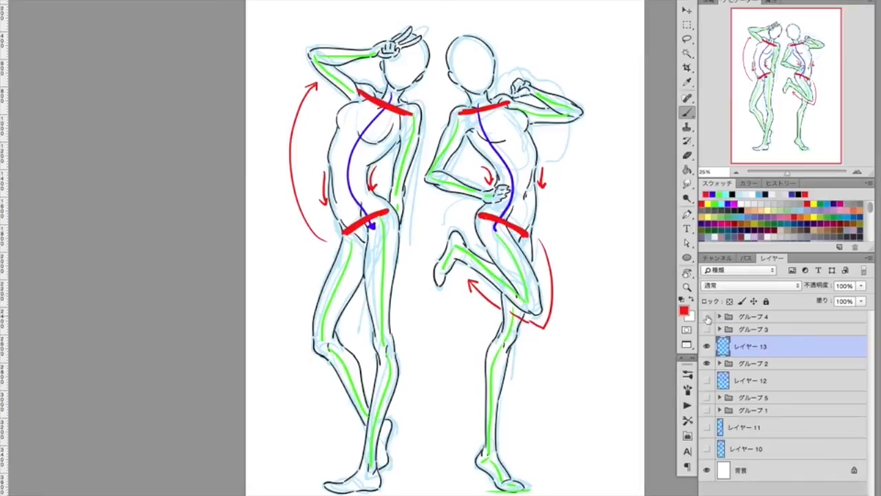
Hide レイヤー 13 and グループ 2, and show the back-view figure in グループ 1 again.
drag(707, 330, 708, 347)
click(707, 411)
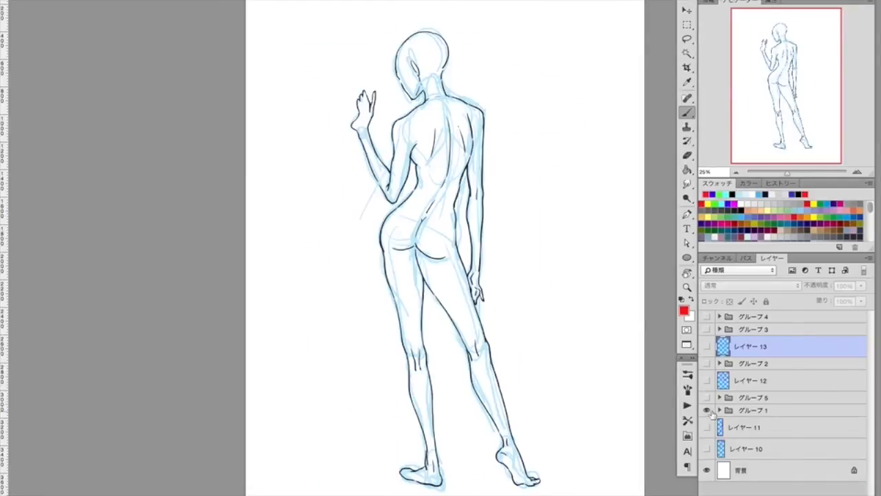
Show the annotations on レイヤー 11 and レイヤー 10 over the back-view figure and compare by toggling グループ 5 and レイヤー 11.
click(707, 427)
click(706, 449)
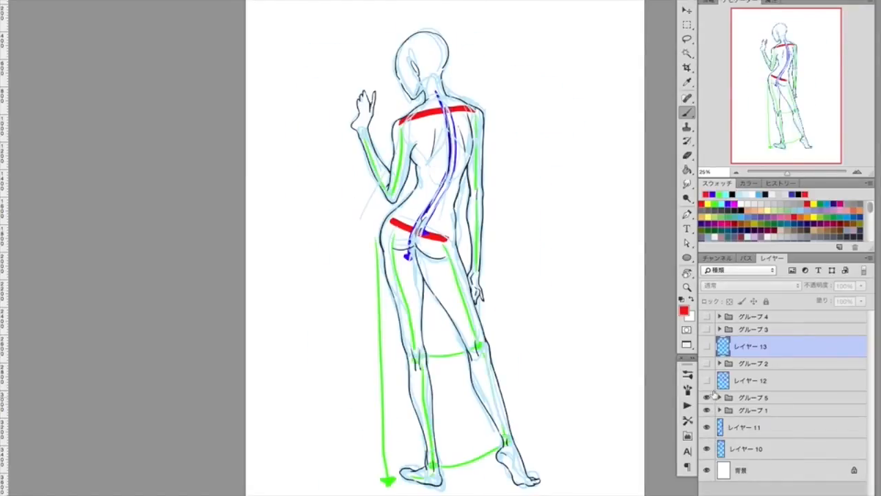
click(707, 397)
click(706, 398)
click(707, 427)
click(707, 427)
Hide the back-view figure and its annotation layers, show グループ 3, and add a new layer above it.
drag(707, 410, 706, 448)
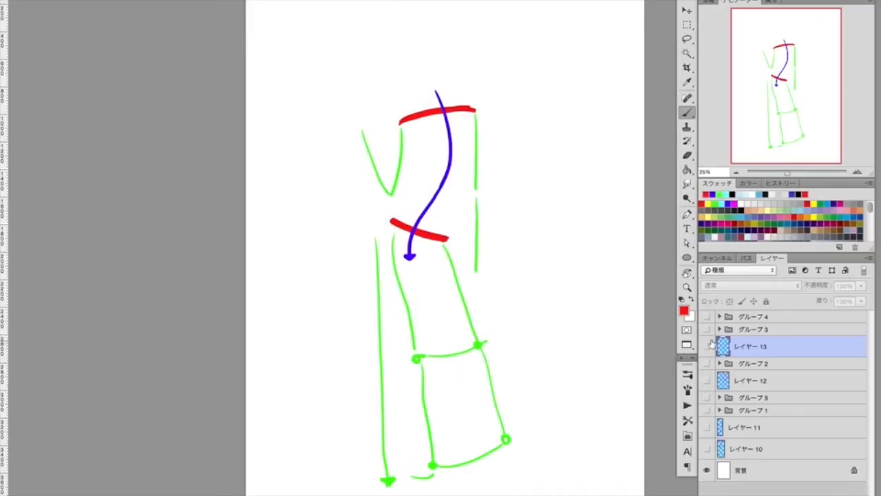
click(707, 346)
click(706, 329)
click(801, 328)
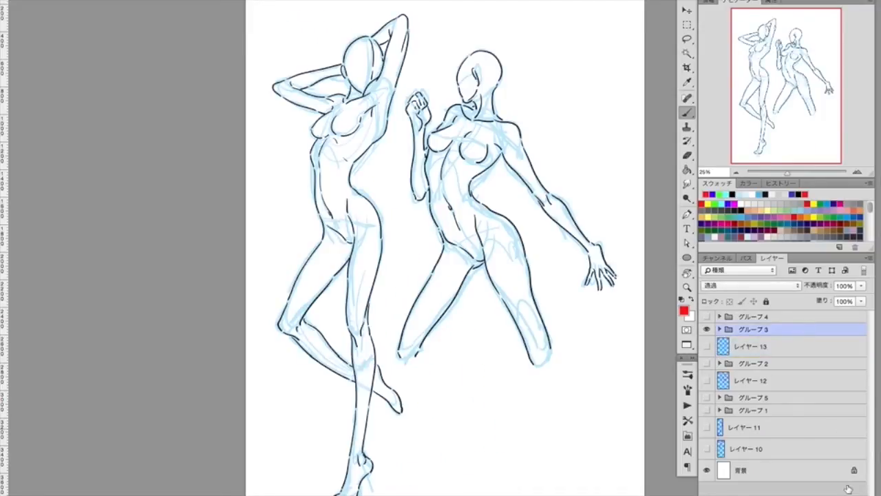
key(ctrl+alt+shift+n)
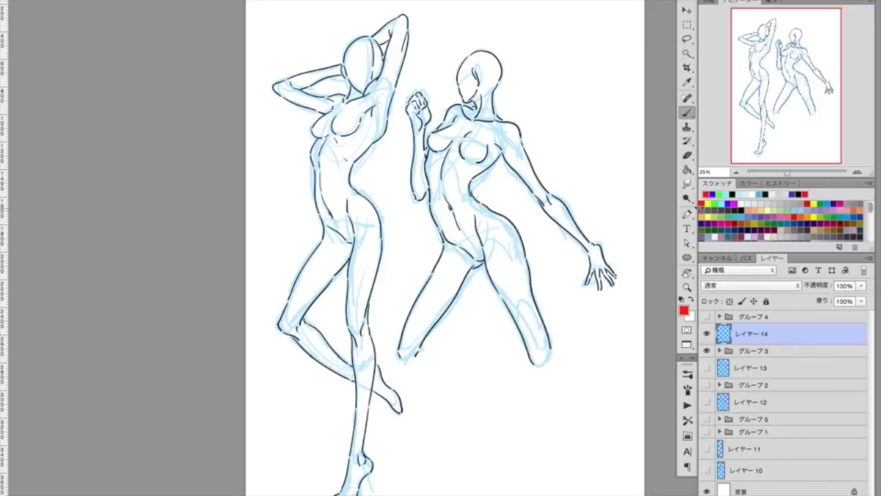
Paint red lines across the shoulders and hips of both figures in グループ 3.
mouse_move(479, 121)
mouse_down()
mouse_move(459, 111)
mouse_move(512, 130)
mouse_up()
mouse_move(451, 241)
mouse_down()
mouse_move(500, 223)
mouse_move(449, 243)
mouse_up()
drag(344, 102, 381, 90)
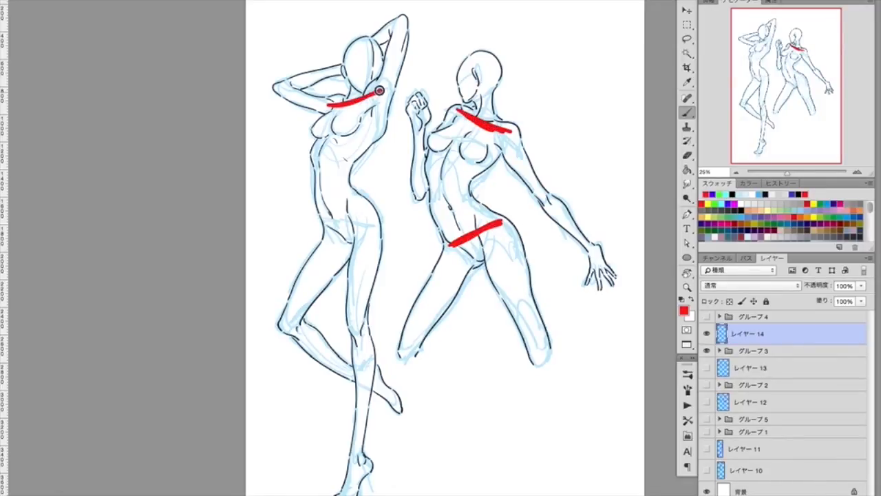
drag(327, 223, 371, 237)
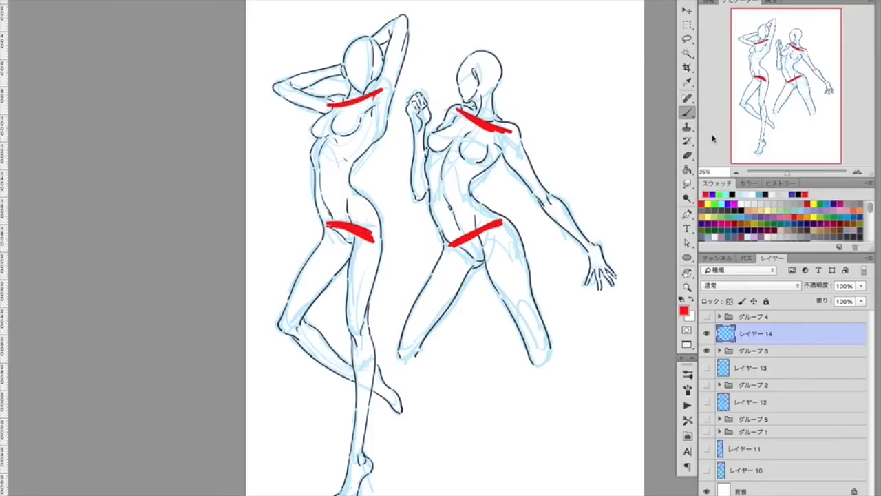
Paint a blue curve from the neck to the hips down the torso of each figure.
click(727, 204)
mouse_move(485, 108)
mouse_down()
mouse_move(445, 189)
mouse_move(476, 237)
mouse_up()
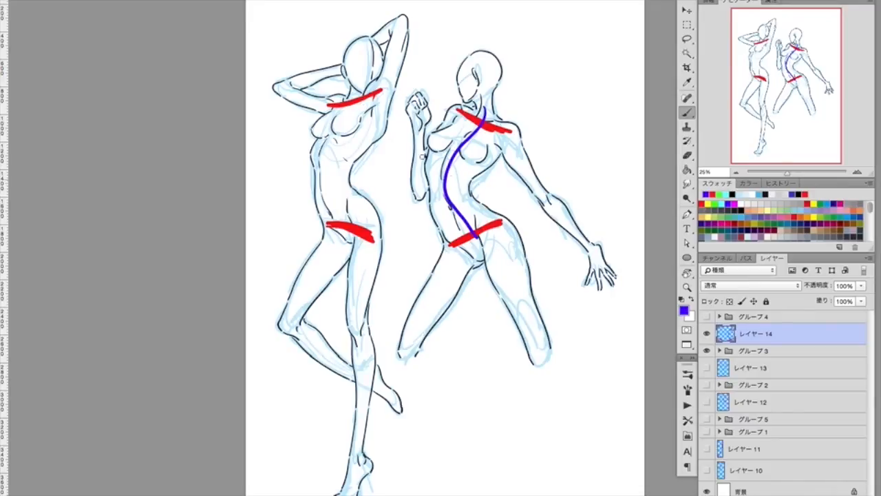
drag(361, 104, 343, 232)
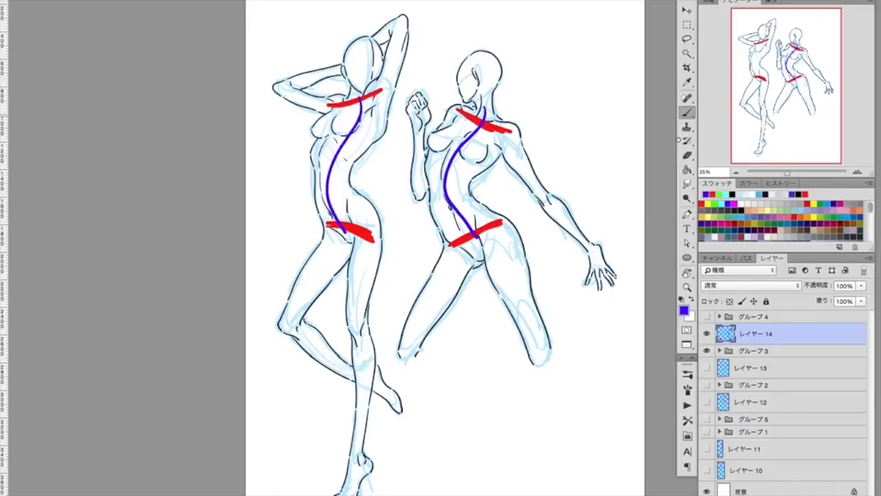
Hide レイヤー 14 and グループ 3, show グループ 4, and add a new layer above it.
click(716, 204)
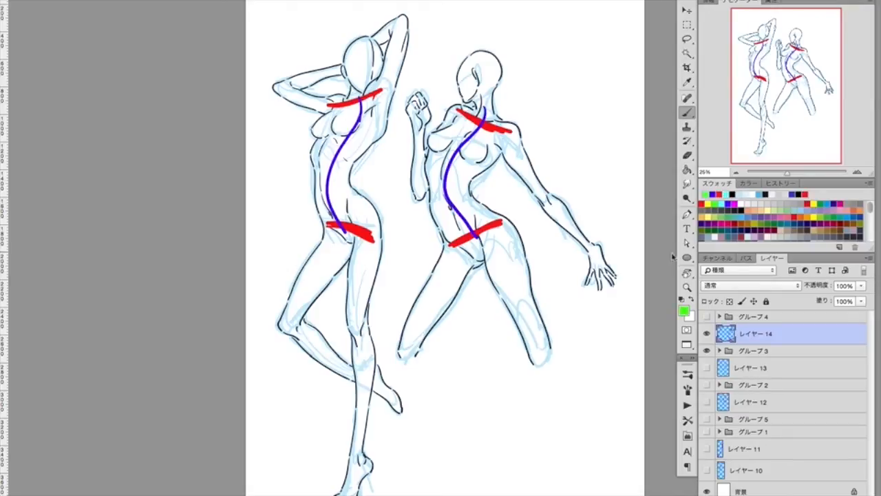
click(707, 333)
click(706, 350)
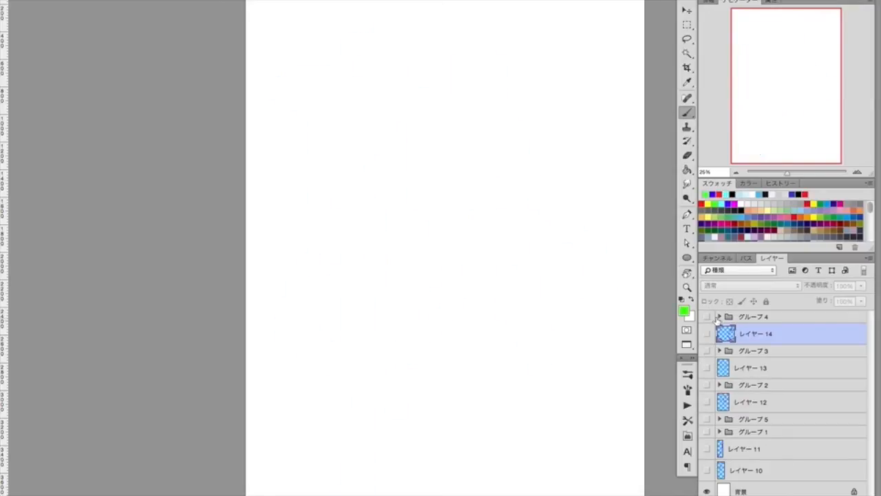
click(706, 316)
click(770, 322)
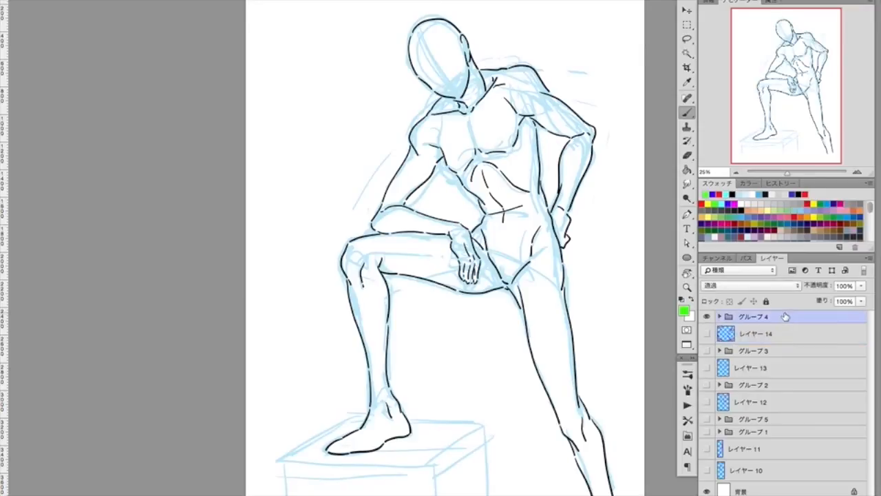
key(alt+shift+super+n)
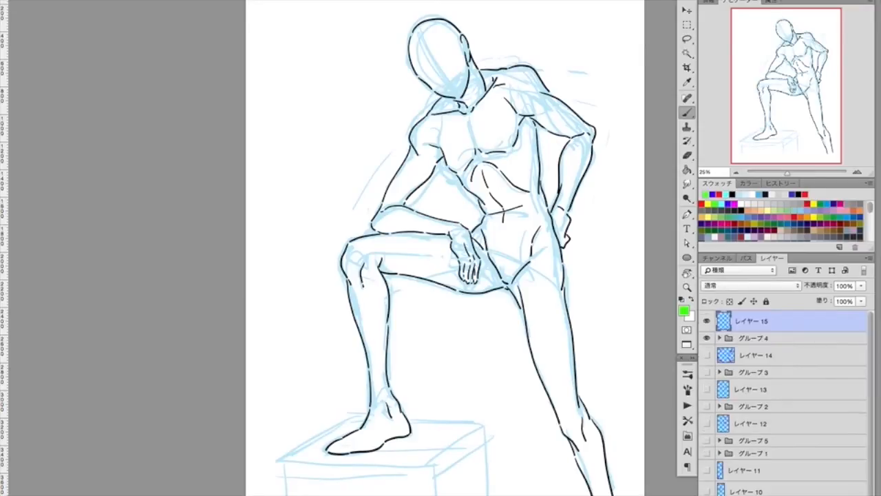
Mark the shoulder and hip tilts of the figure stepping on the box in red and its torso curve in blue.
click(705, 194)
drag(426, 125, 519, 82)
mouse_move(497, 252)
mouse_down()
mouse_move(551, 269)
mouse_move(479, 243)
mouse_move(556, 255)
mouse_move(541, 244)
mouse_move(551, 249)
mouse_up()
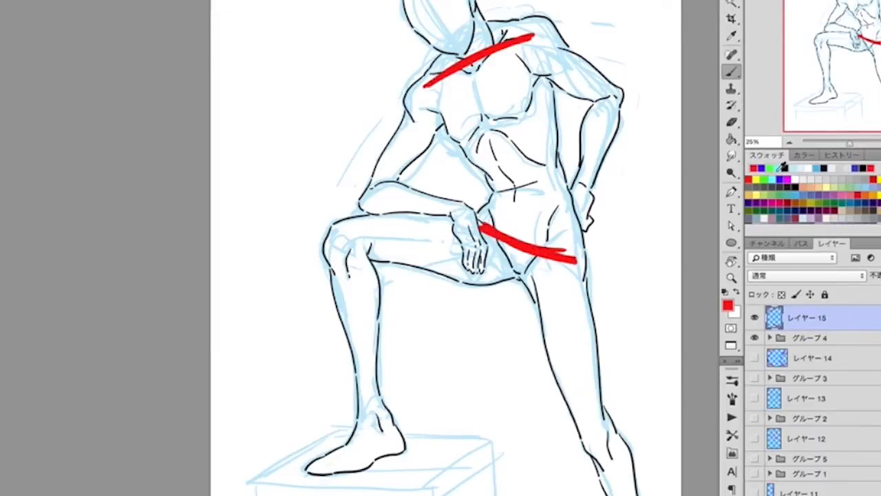
click(762, 168)
drag(480, 36, 517, 273)
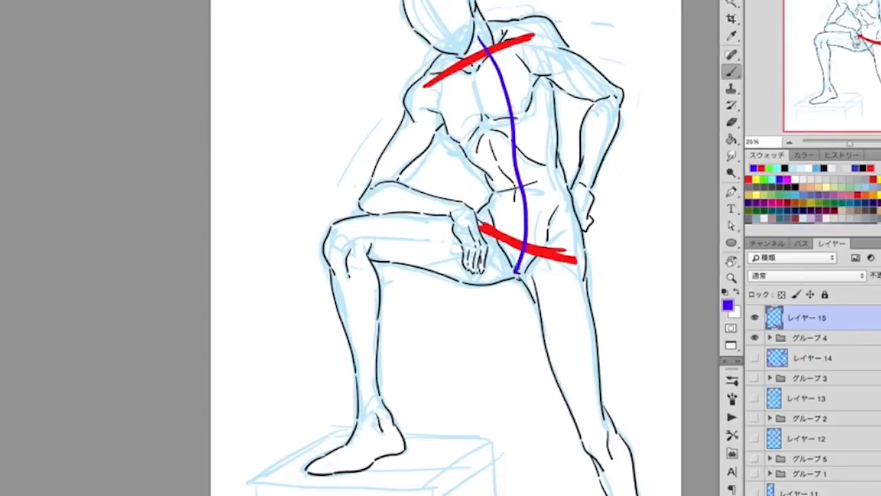
Paint green lines along the raised thigh and shin, under the foot on the box, and down the straight leg.
click(763, 168)
drag(354, 237, 451, 235)
mouse_move(350, 239)
mouse_down()
mouse_move(372, 423)
mouse_move(367, 455)
mouse_up()
drag(302, 473, 382, 479)
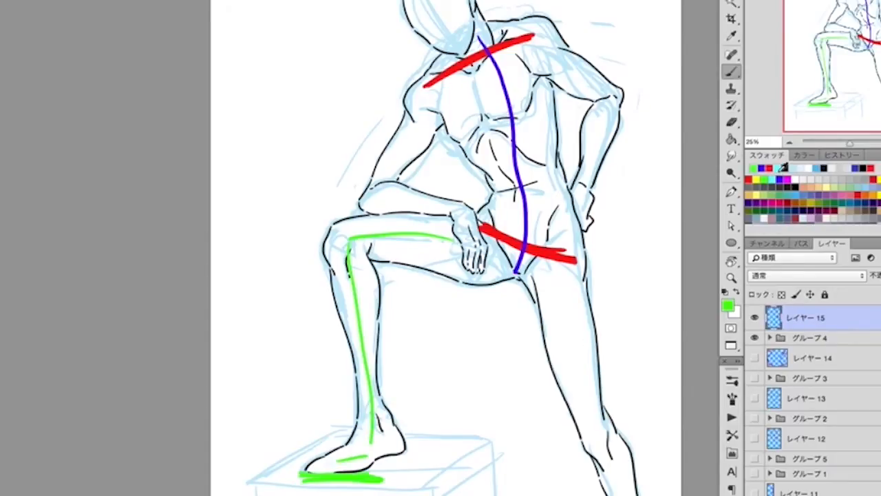
click(755, 168)
click(780, 180)
click(765, 181)
drag(558, 271, 623, 494)
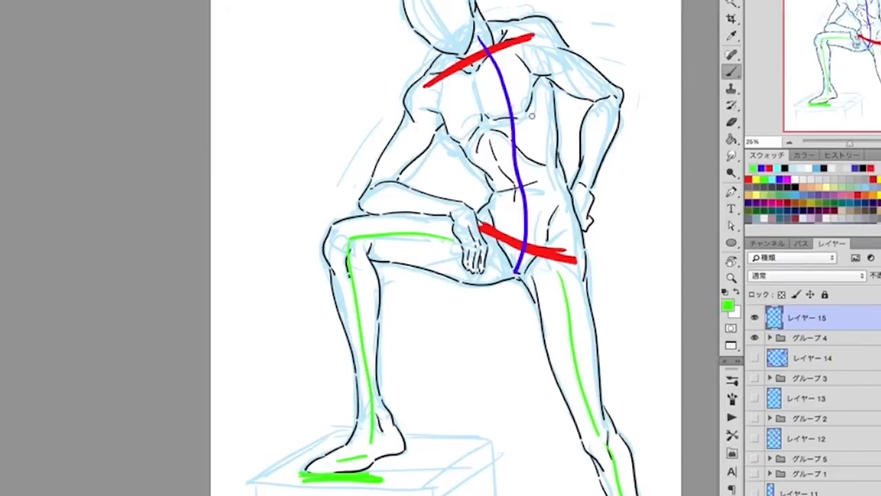
Draw lines down the sides and centre of the same figure's torso and across its hips and waist.
click(764, 169)
mouse_move(434, 66)
mouse_down()
mouse_move(425, 102)
mouse_move(481, 212)
mouse_up()
drag(488, 270, 573, 258)
mouse_move(511, 25)
mouse_down()
mouse_move(567, 118)
mouse_move(583, 260)
mouse_up()
drag(467, 63, 512, 265)
drag(481, 180, 555, 164)
drag(464, 185, 454, 186)
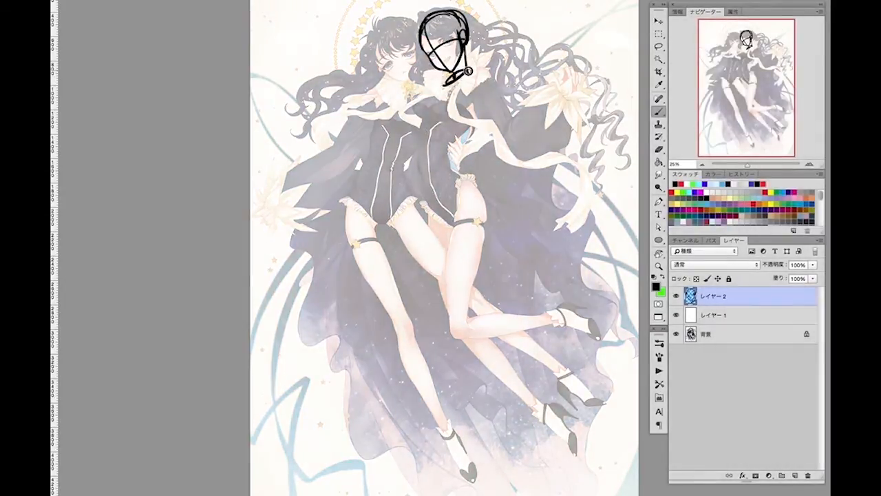
Trace the right-hand girl's head, shoulder, bent arm and fist in black on レイヤー 2 over the faded illustration.
mouse_move(468, 71)
mouse_down()
mouse_move(489, 70)
mouse_move(511, 123)
mouse_up()
mouse_move(478, 68)
mouse_down()
mouse_move(473, 82)
mouse_move(510, 139)
mouse_move(561, 87)
mouse_move(511, 142)
mouse_up()
mouse_move(558, 89)
mouse_down()
mouse_move(563, 71)
mouse_move(559, 93)
mouse_move(582, 73)
mouse_move(562, 93)
mouse_up()
drag(481, 111, 447, 148)
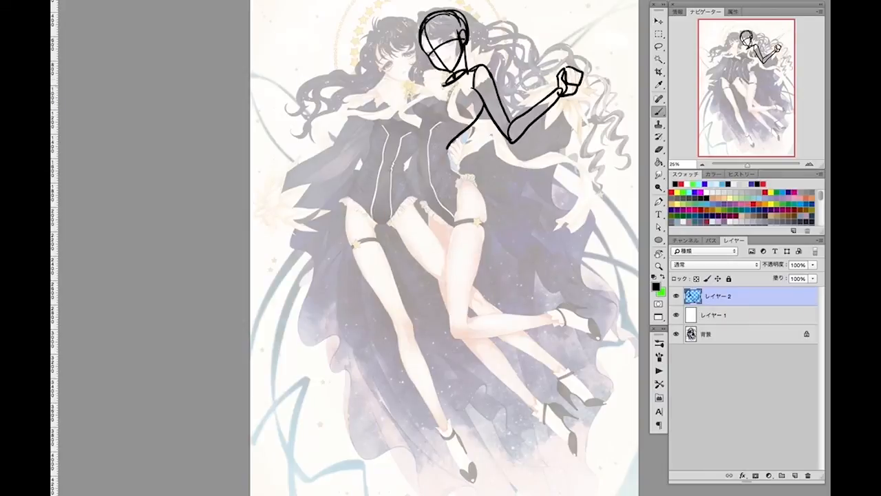
Trace the right-hand girl's other shoulder, both sides of her torso and her leotard's leg lines.
drag(445, 82, 418, 116)
mouse_move(467, 95)
mouse_down()
mouse_move(451, 120)
mouse_move(431, 104)
mouse_move(418, 142)
mouse_move(441, 220)
mouse_up()
mouse_move(486, 110)
mouse_down()
mouse_move(456, 159)
mouse_move(485, 217)
mouse_up()
drag(449, 176, 454, 225)
Trace the right-hand girl's thighs, bent knee, lower legs and both shoes.
mouse_move(423, 199)
mouse_down()
mouse_move(451, 228)
mouse_move(447, 305)
mouse_up()
drag(456, 208, 452, 331)
mouse_move(451, 180)
mouse_down()
mouse_move(484, 216)
mouse_move(452, 330)
mouse_move(492, 316)
mouse_move(550, 314)
mouse_up()
mouse_move(456, 336)
mouse_down()
mouse_move(545, 314)
mouse_move(484, 335)
mouse_move(561, 322)
mouse_up()
mouse_move(553, 313)
mouse_down()
mouse_move(581, 318)
mouse_move(600, 335)
mouse_up()
drag(562, 323, 597, 340)
mouse_move(466, 311)
mouse_down()
mouse_move(453, 336)
mouse_move(543, 414)
mouse_up()
drag(478, 330, 550, 412)
mouse_move(536, 406)
mouse_down()
mouse_move(547, 407)
mouse_move(574, 456)
mouse_up()
Add short lines at the right-hand girl's shoulders and chest, and erase stray marks below her neck.
drag(433, 98, 441, 120)
drag(471, 90, 467, 102)
key(e)
mouse_move(467, 103)
mouse_down()
mouse_move(414, 103)
mouse_move(418, 121)
mouse_up()
Trace the left-hand girl's head with face guidelines, her neck and her outer shoulder.
key(b)
mouse_move(379, 34)
mouse_down()
mouse_move(387, 73)
mouse_move(377, 65)
mouse_move(390, 29)
mouse_move(416, 42)
mouse_move(414, 73)
mouse_move(398, 81)
mouse_move(412, 79)
mouse_up()
drag(385, 31, 412, 78)
mouse_move(387, 69)
mouse_down()
mouse_move(418, 49)
mouse_move(410, 98)
mouse_move(367, 97)
mouse_up()
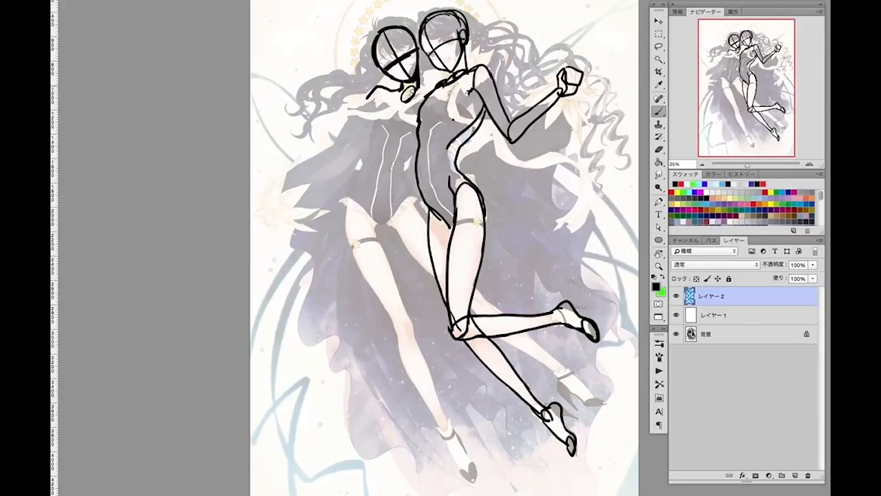
Trace the left-hand girl's collar, chest, both torso sides, centre line and leotard leg openings.
mouse_move(419, 85)
mouse_down()
mouse_move(436, 90)
mouse_move(439, 120)
mouse_up()
mouse_move(387, 98)
mouse_down()
mouse_move(373, 127)
mouse_move(405, 123)
mouse_move(416, 133)
mouse_up()
drag(405, 97, 399, 122)
drag(384, 89, 423, 101)
drag(373, 128, 346, 207)
drag(412, 146, 416, 188)
drag(390, 129, 383, 190)
drag(351, 201, 413, 204)
drag(375, 237, 406, 207)
Trace the left-hand girl's straight leg and the leg crossing behind her companion, including knees, ankles and shoes.
mouse_move(363, 167)
mouse_down()
mouse_move(345, 247)
mouse_move(396, 332)
mouse_up()
drag(367, 221, 445, 437)
mouse_move(397, 334)
mouse_down()
mouse_move(405, 316)
mouse_move(445, 424)
mouse_up()
mouse_move(444, 425)
mouse_down()
mouse_move(475, 465)
mouse_move(461, 471)
mouse_up()
mouse_move(461, 472)
mouse_down()
mouse_move(469, 480)
mouse_move(475, 464)
mouse_up()
mouse_move(388, 221)
mouse_down()
mouse_move(433, 274)
mouse_move(563, 373)
mouse_up()
mouse_move(569, 375)
mouse_down()
mouse_move(610, 407)
mouse_move(589, 409)
mouse_move(603, 405)
mouse_up()
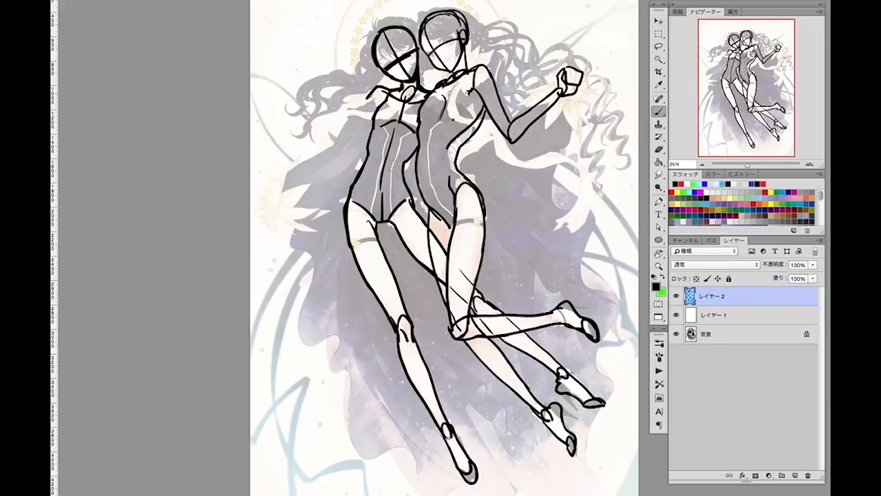
Trace the left-hand girl's outstretched arm with its elbow, forearm and hand.
drag(368, 103, 347, 145)
drag(377, 90, 334, 163)
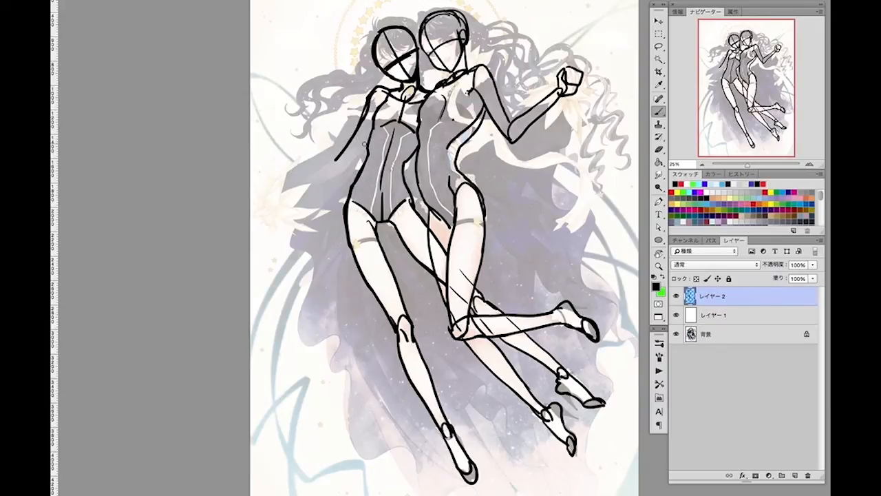
mouse_move(339, 159)
mouse_down()
mouse_move(287, 192)
mouse_move(349, 165)
mouse_up()
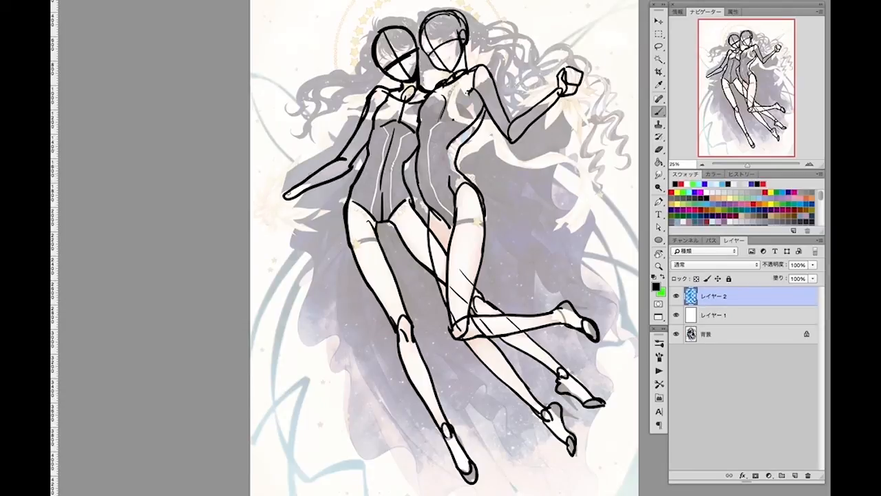
mouse_move(265, 201)
mouse_down()
mouse_move(270, 221)
mouse_move(288, 198)
mouse_up()
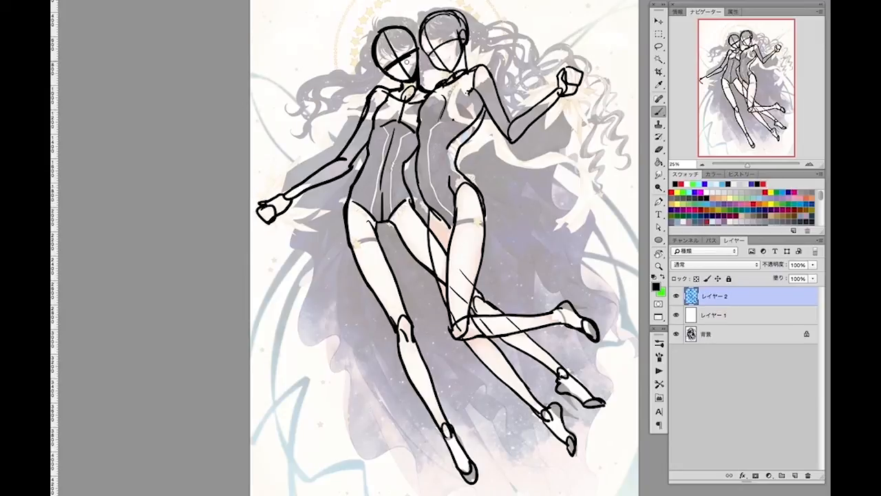
Erase part of the right-hand girl's back outline and draw the hand resting at her waist.
click(660, 150)
mouse_move(477, 104)
mouse_down()
mouse_move(483, 110)
mouse_move(454, 138)
mouse_up()
click(660, 112)
drag(452, 143, 458, 164)
drag(460, 141, 460, 163)
Sketch the inner arm lines across both girls' torsos and switch to the Eraser.
mouse_move(432, 93)
mouse_down()
mouse_move(445, 118)
mouse_move(433, 148)
mouse_up()
mouse_move(422, 160)
mouse_down()
mouse_move(446, 147)
mouse_move(452, 162)
mouse_move(418, 156)
mouse_move(461, 164)
mouse_up()
mouse_move(361, 98)
mouse_down()
mouse_move(374, 95)
mouse_move(401, 115)
mouse_move(412, 151)
mouse_up()
click(659, 149)
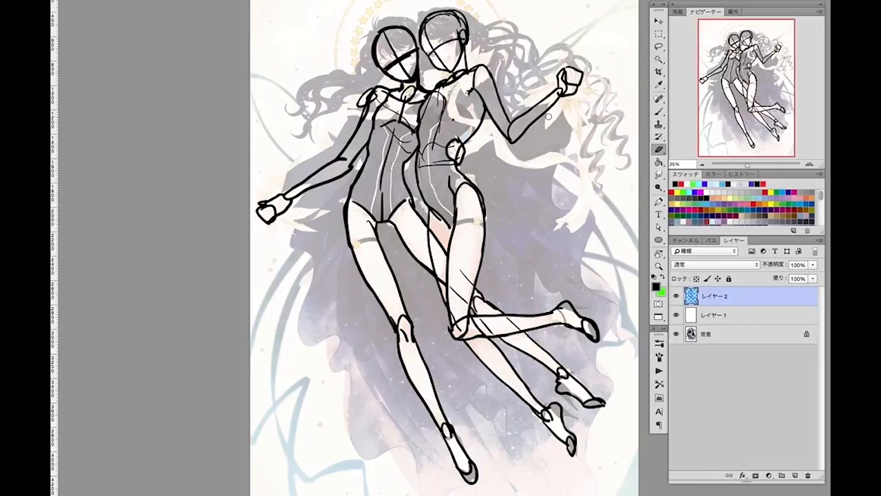